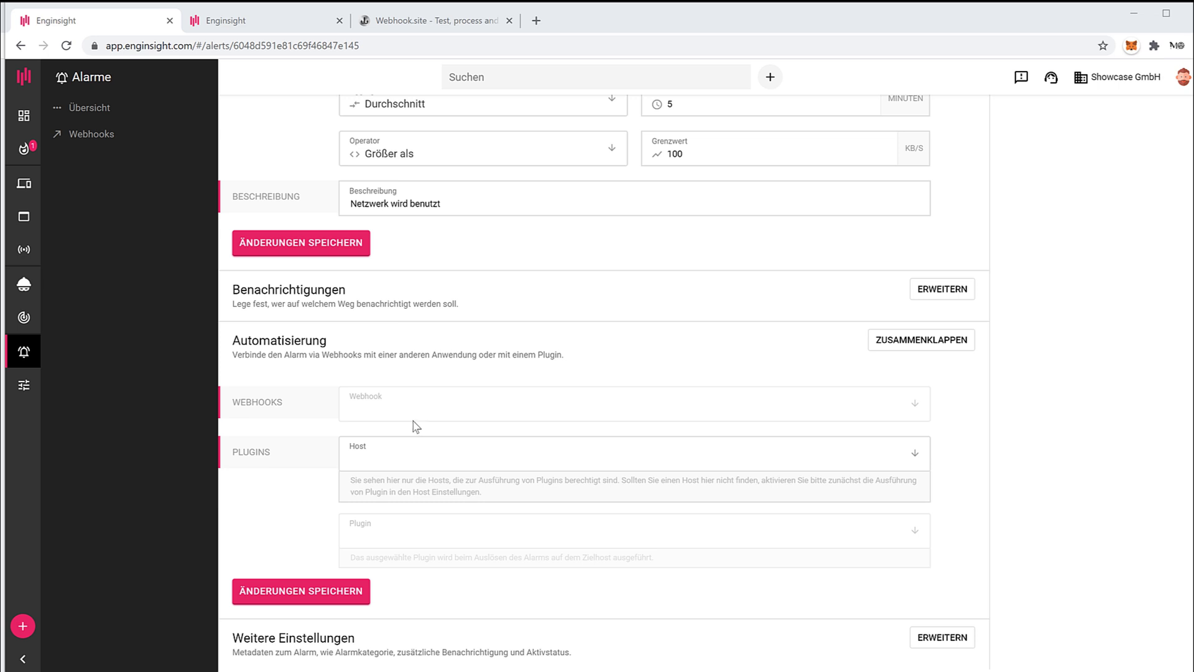
Switch to Webhook.site and copy the unique webhook URL
click(398, 21)
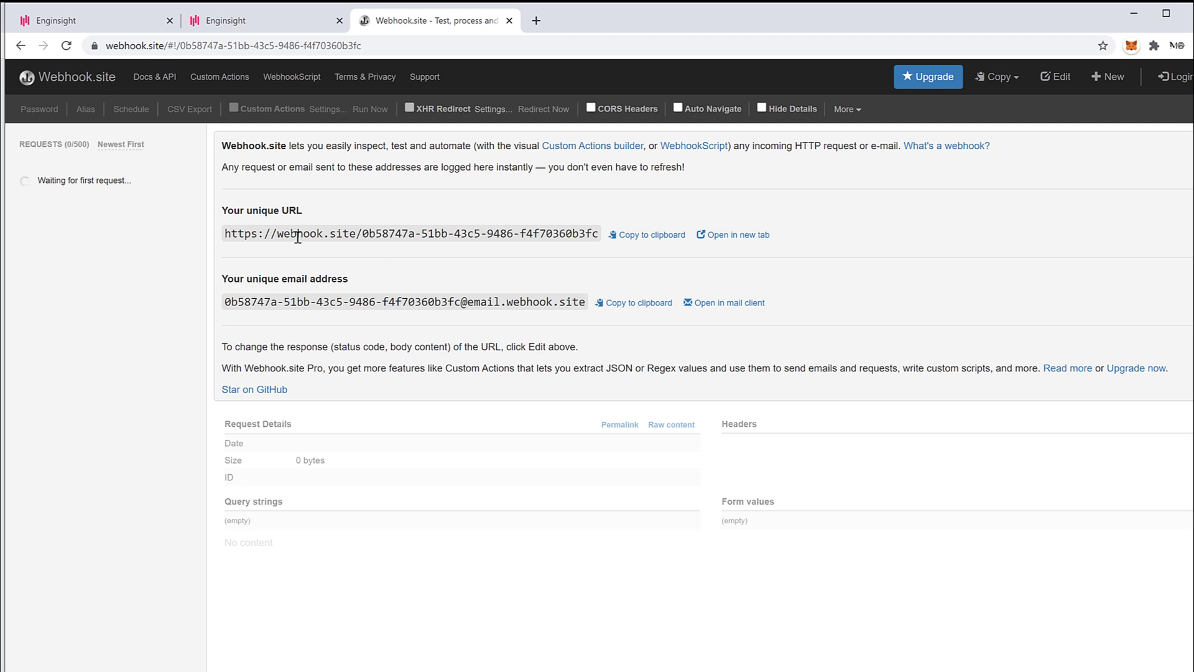
drag(224, 233, 596, 235)
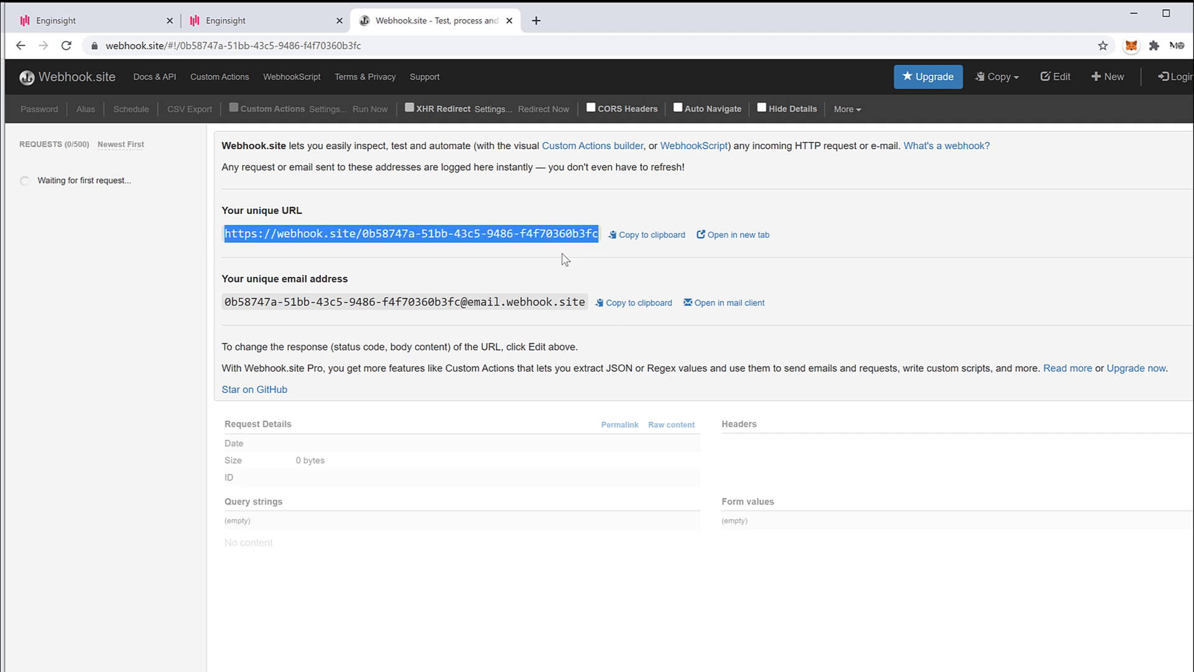
click(542, 262)
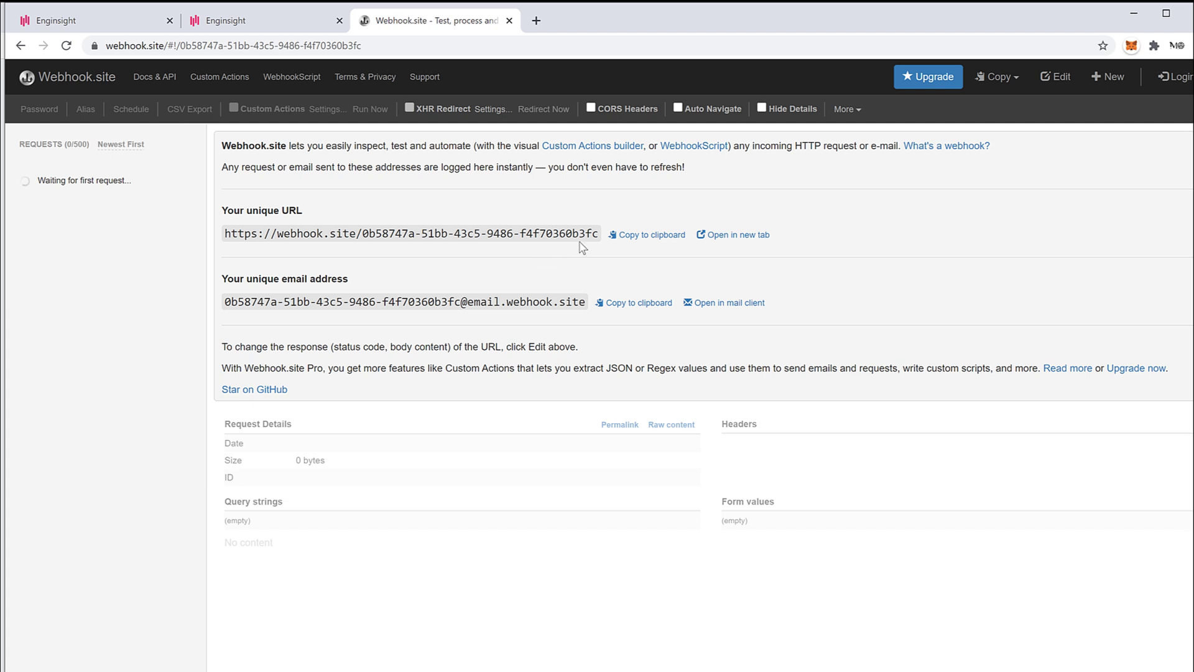
click(622, 239)
drag(598, 233, 235, 233)
click(468, 288)
click(131, 21)
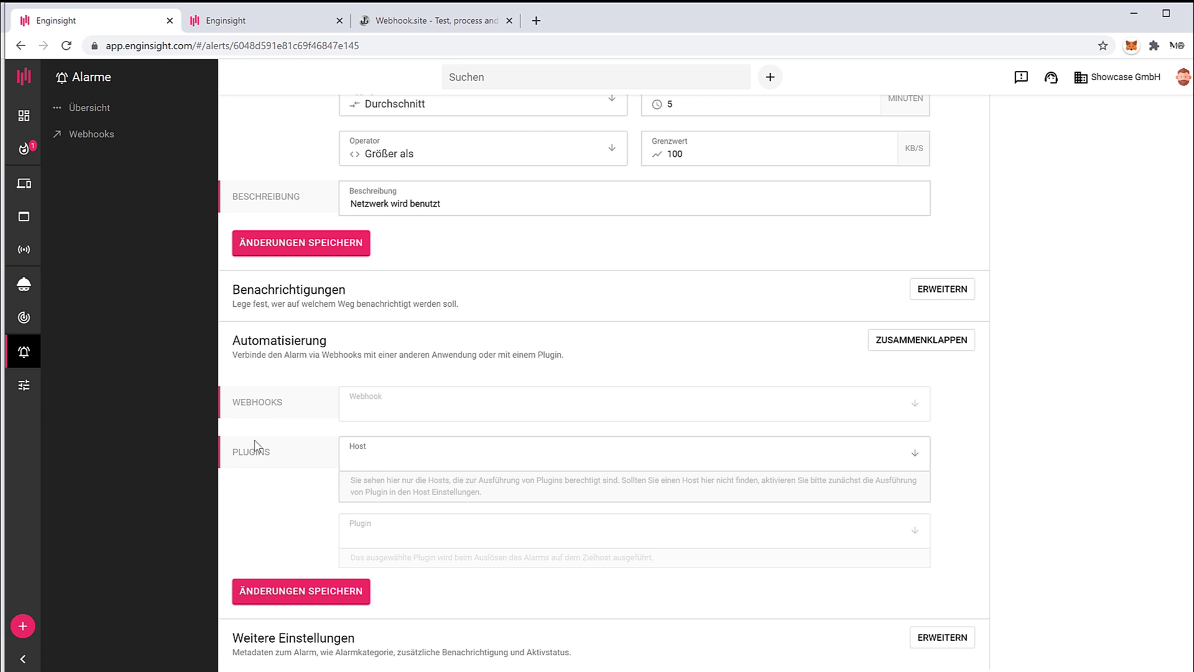
scroll(254, 446, up, 4)
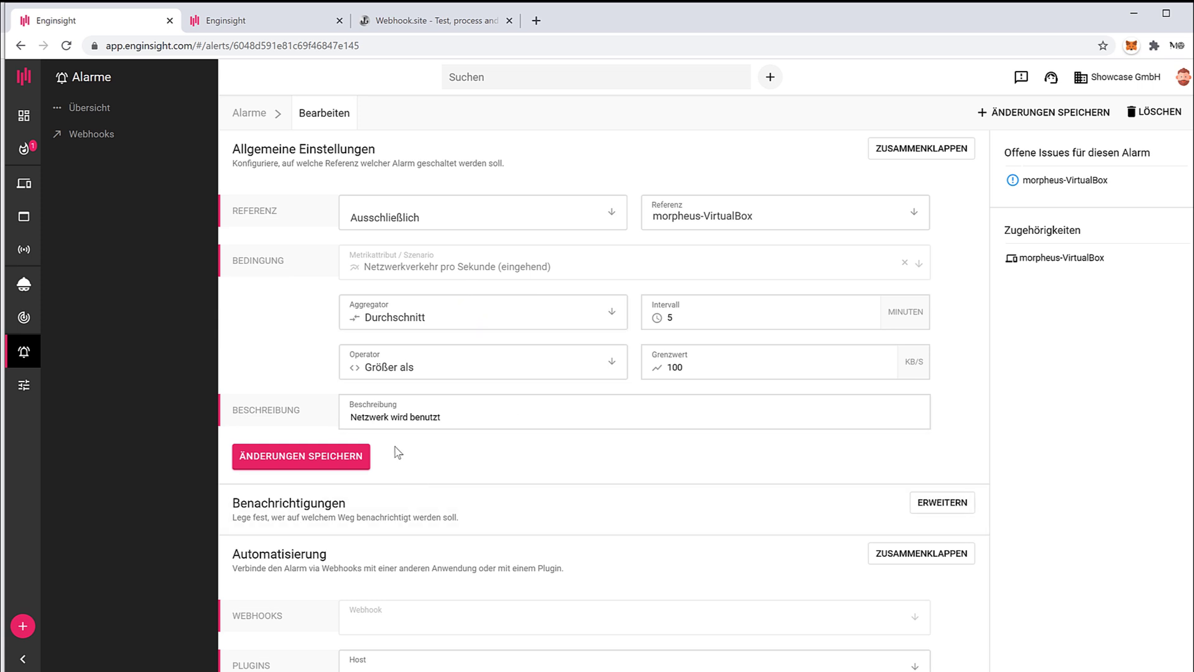
scroll(398, 452, down, 2)
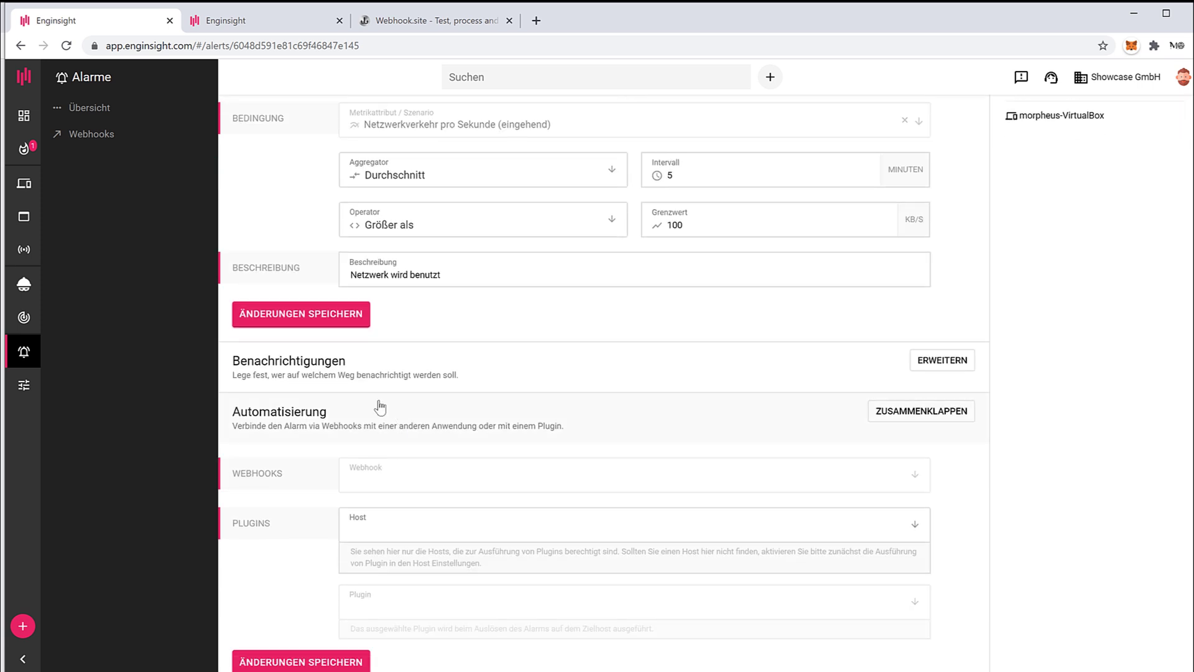
In Enginsight's new webhook form, enter the name NetworkHook, the description Nicht, and the copied Webhook.site address as URL target
click(209, 20)
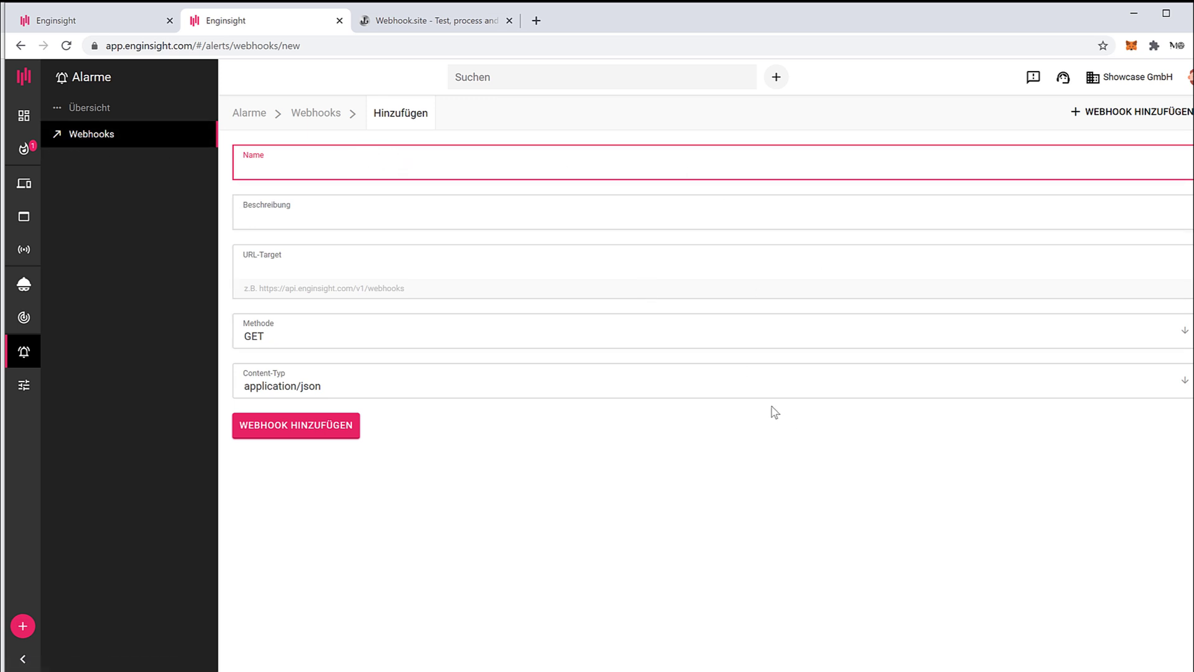
text(NetworkHo)
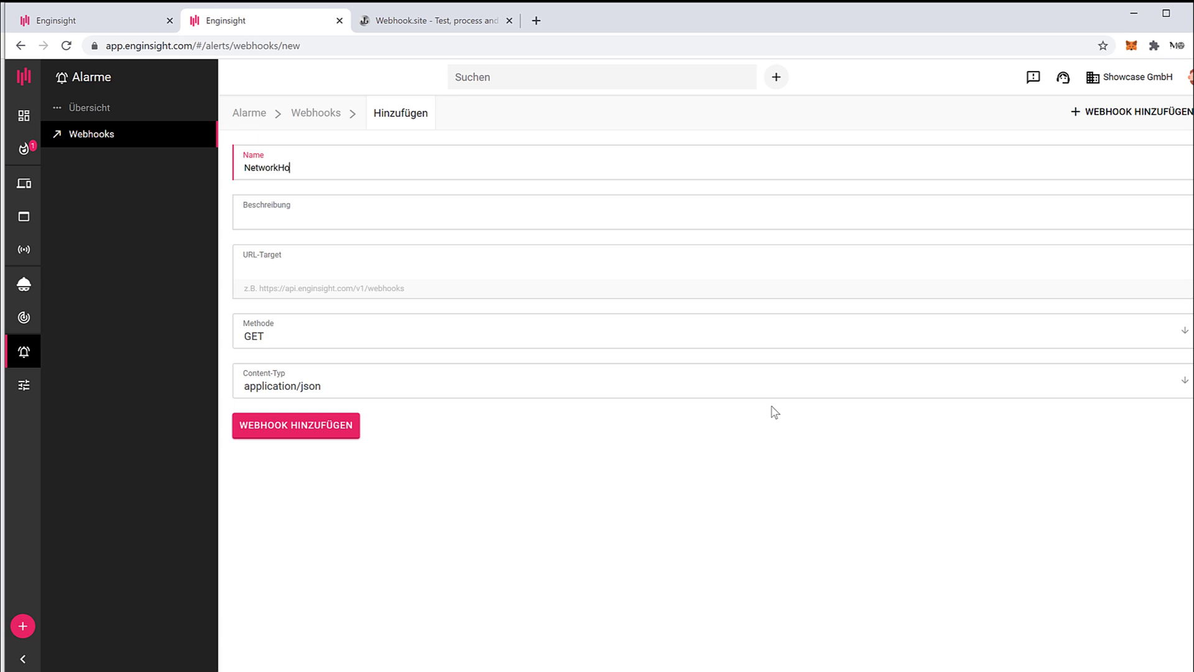
text(ok)
click(436, 215)
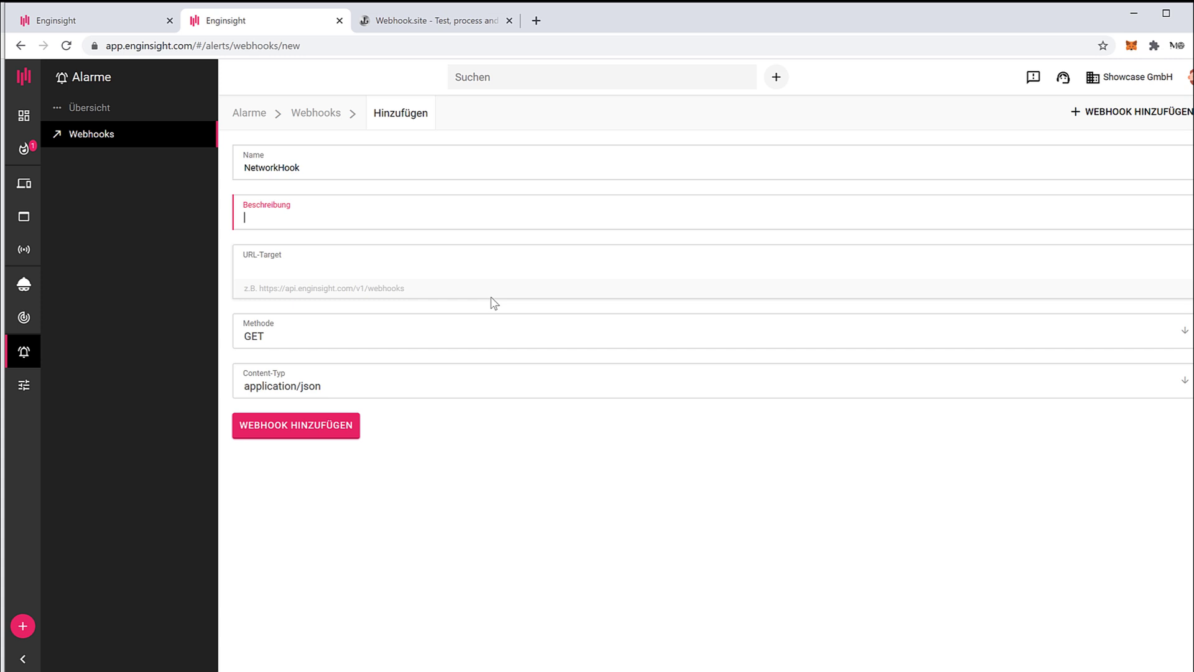
text(Nicht)
click(460, 272)
key(ctrl+v)
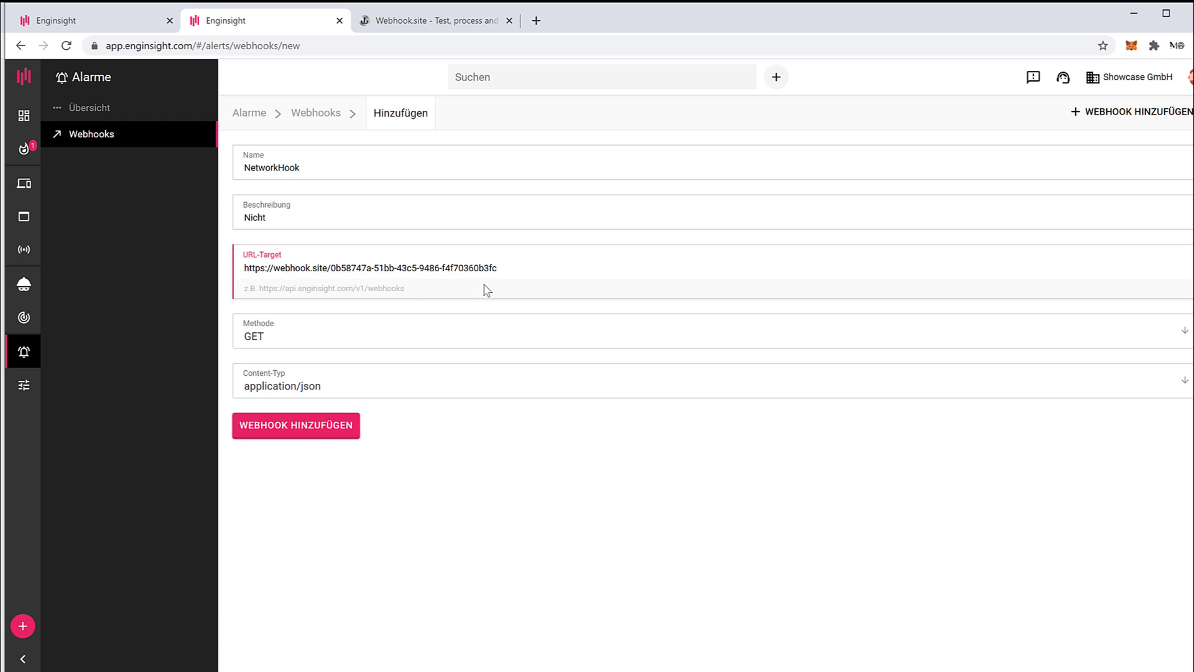
click(435, 341)
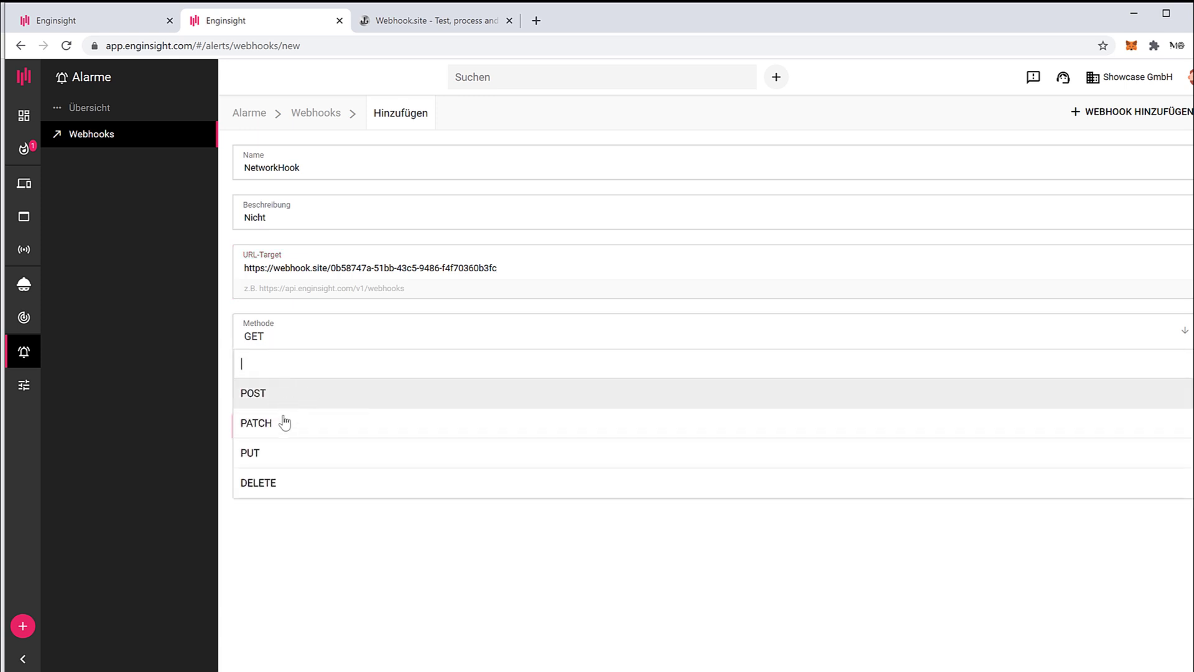
click(367, 527)
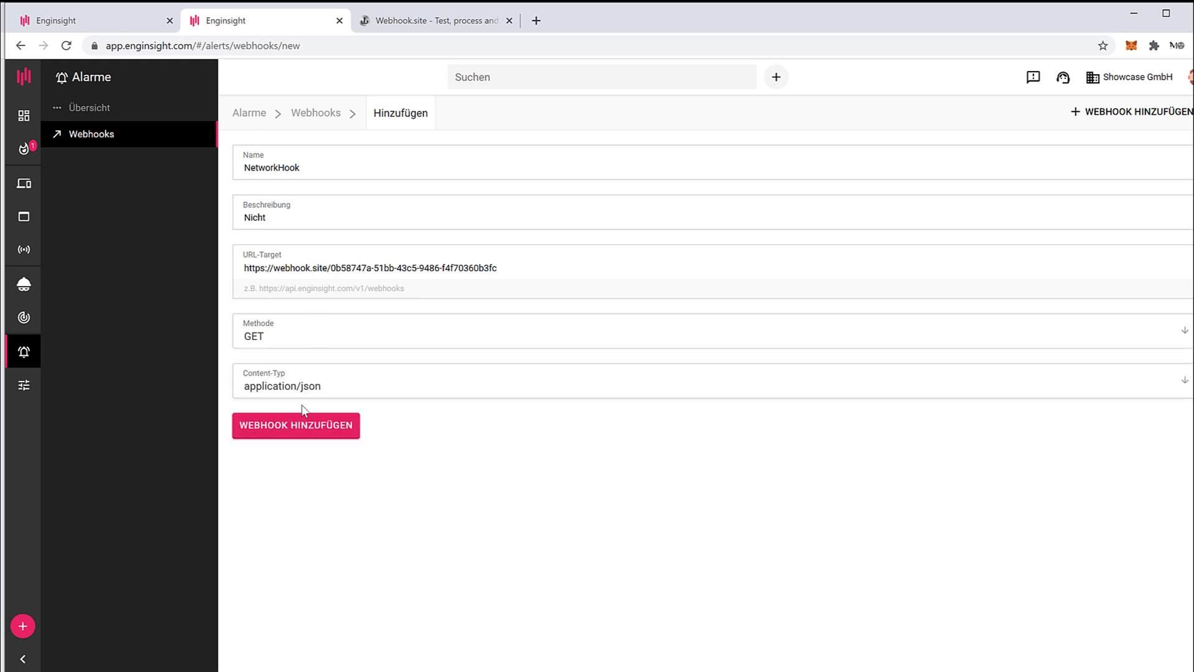
click(314, 338)
click(283, 393)
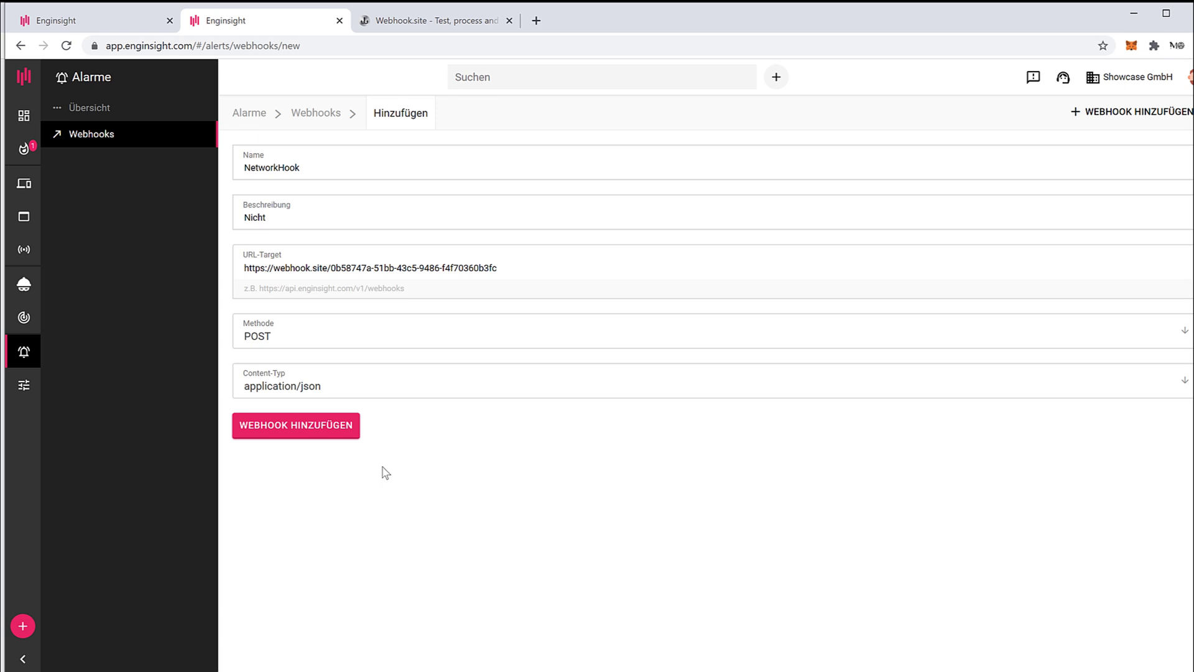
click(330, 339)
click(305, 398)
click(342, 389)
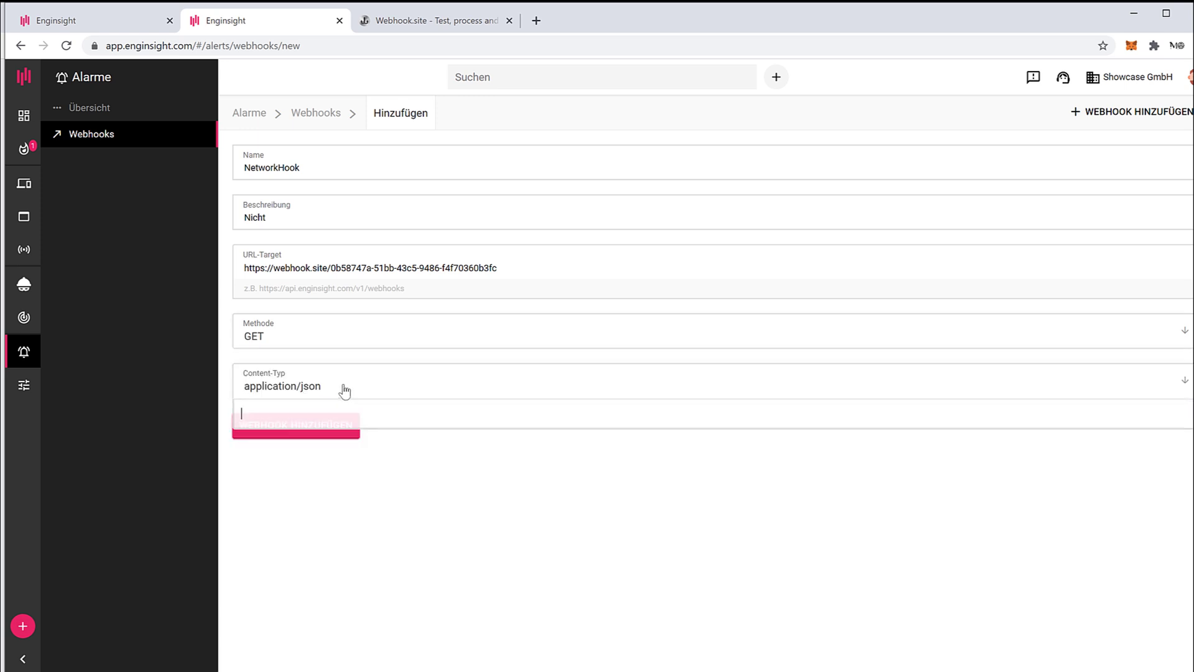
click(360, 517)
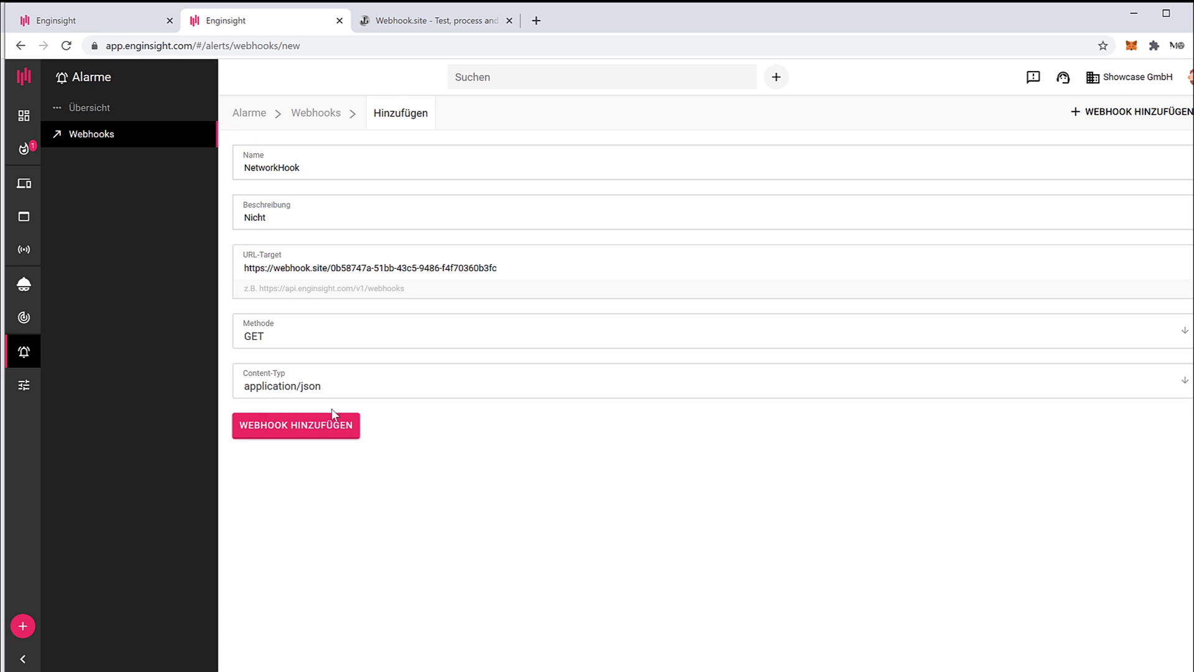
Create the NetworkHook webhook with method GET and content type application/json
click(319, 427)
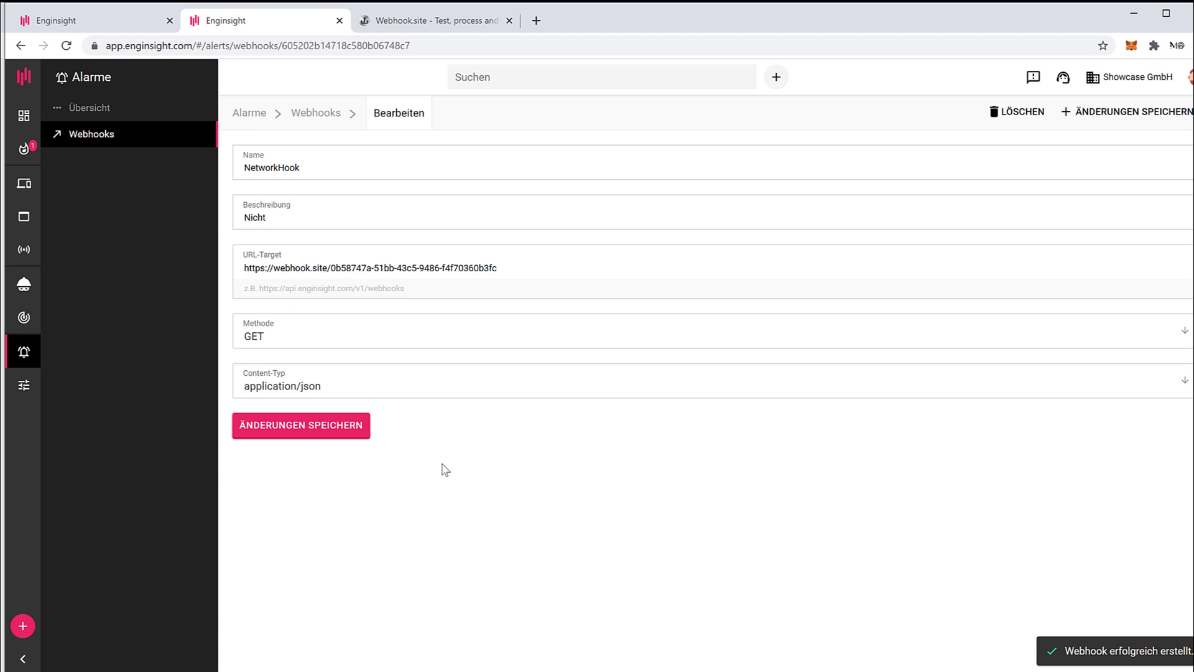
Reload the "Netzwerk wird benutzt" alert, assign NetworkHook as the webhook in its Automatisierung settings, and save the changes
click(105, 20)
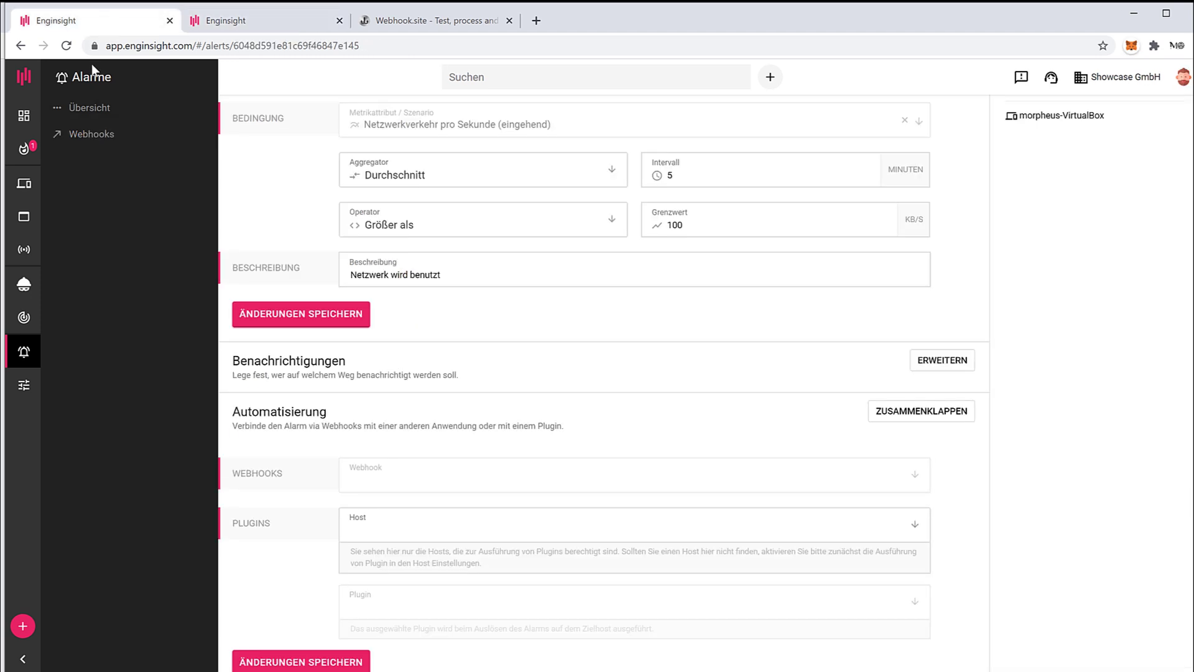
scroll(276, 256, up, 3)
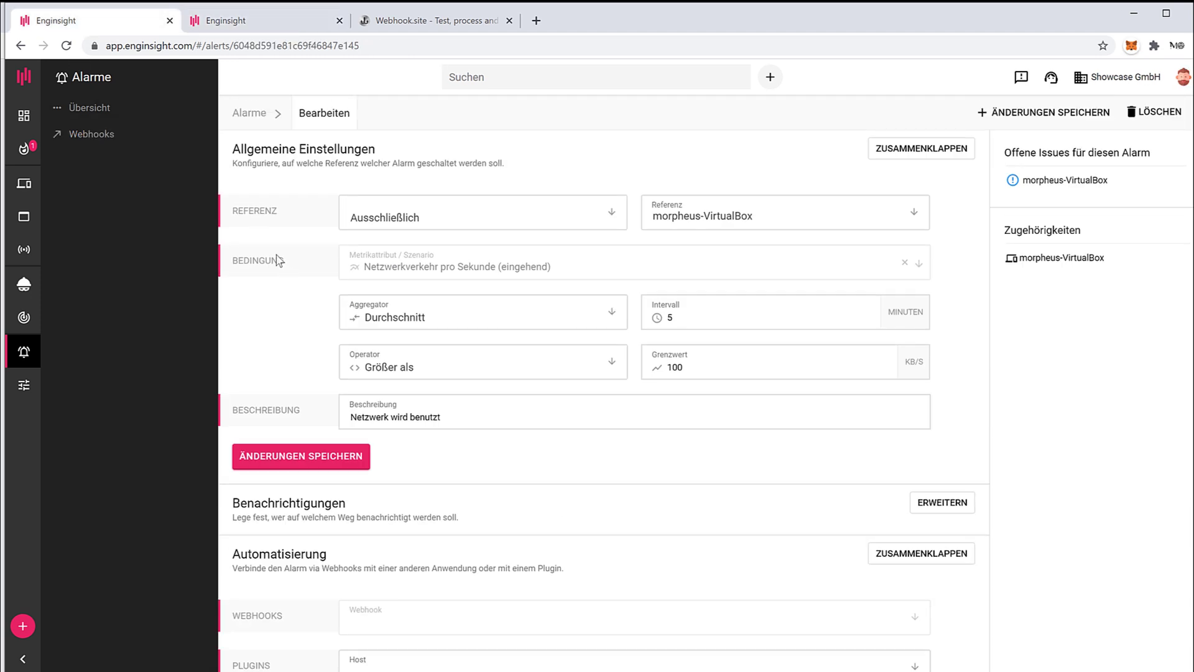
click(66, 46)
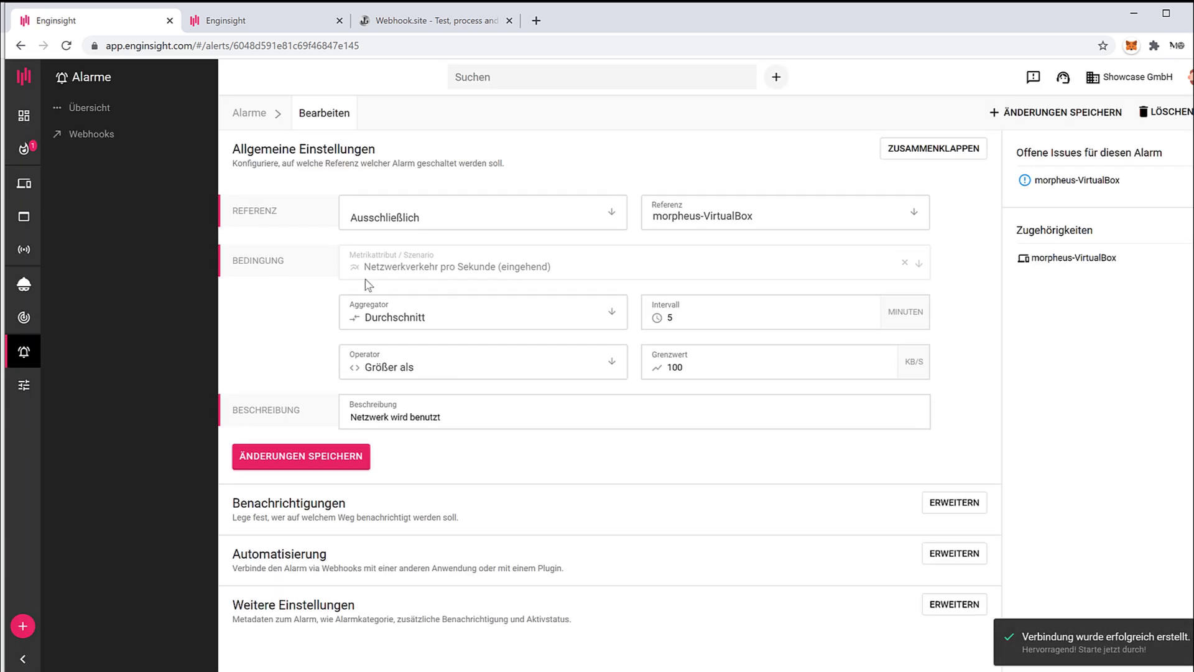
click(366, 568)
scroll(493, 498, down, 5)
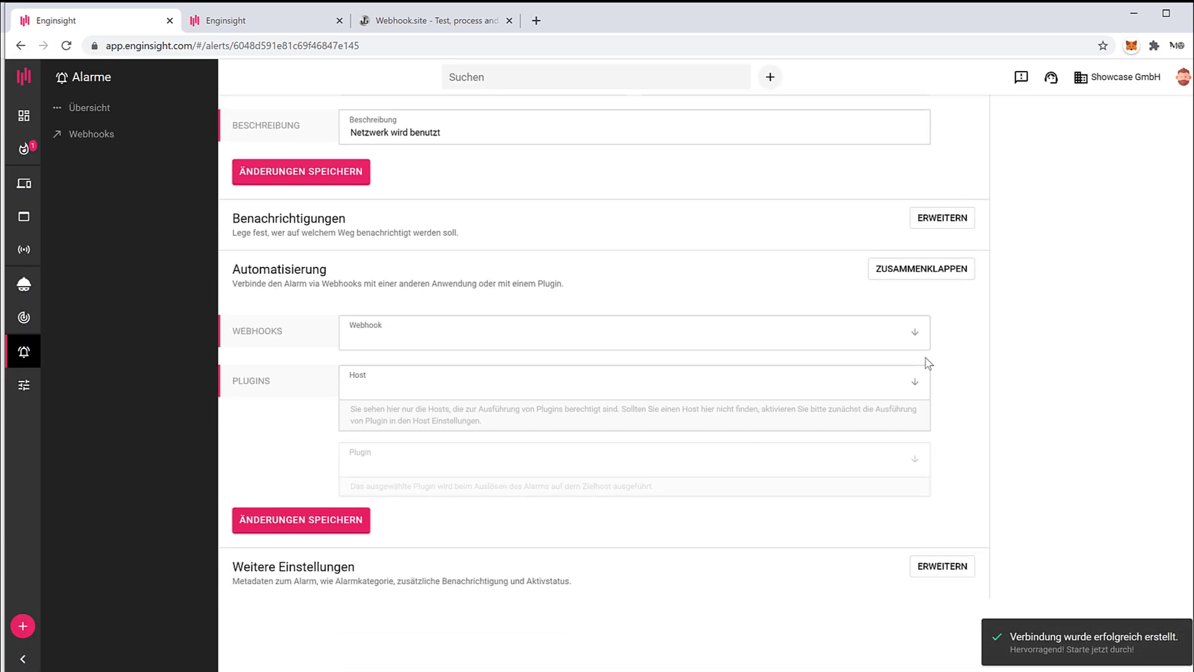
click(920, 331)
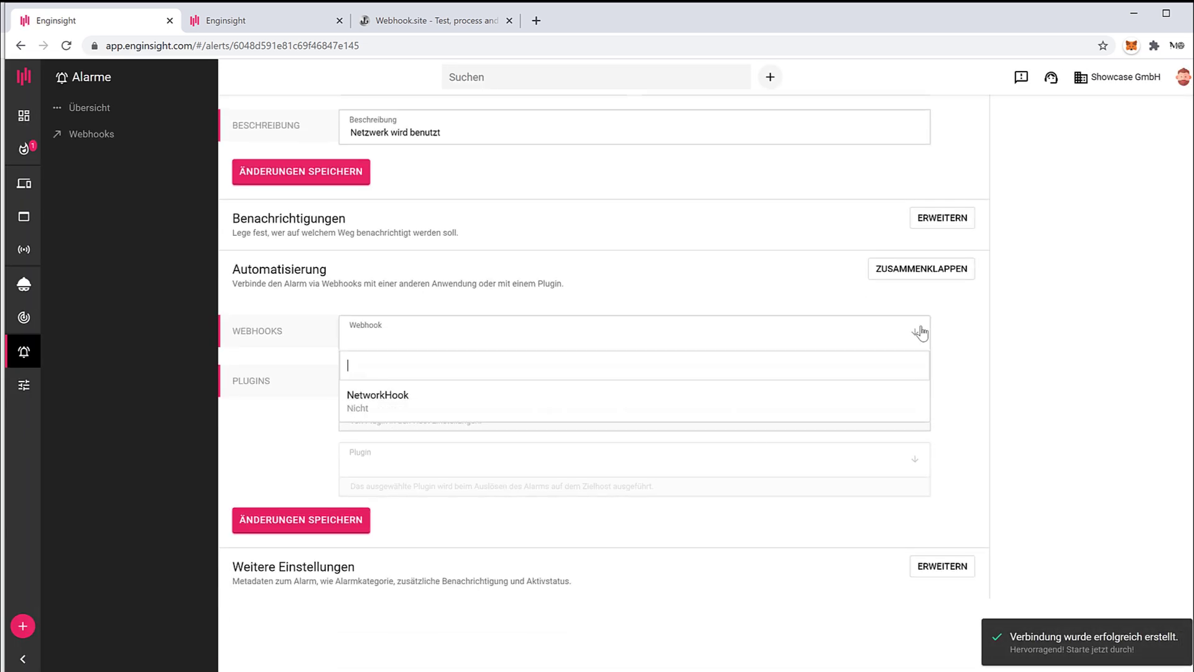
click(382, 406)
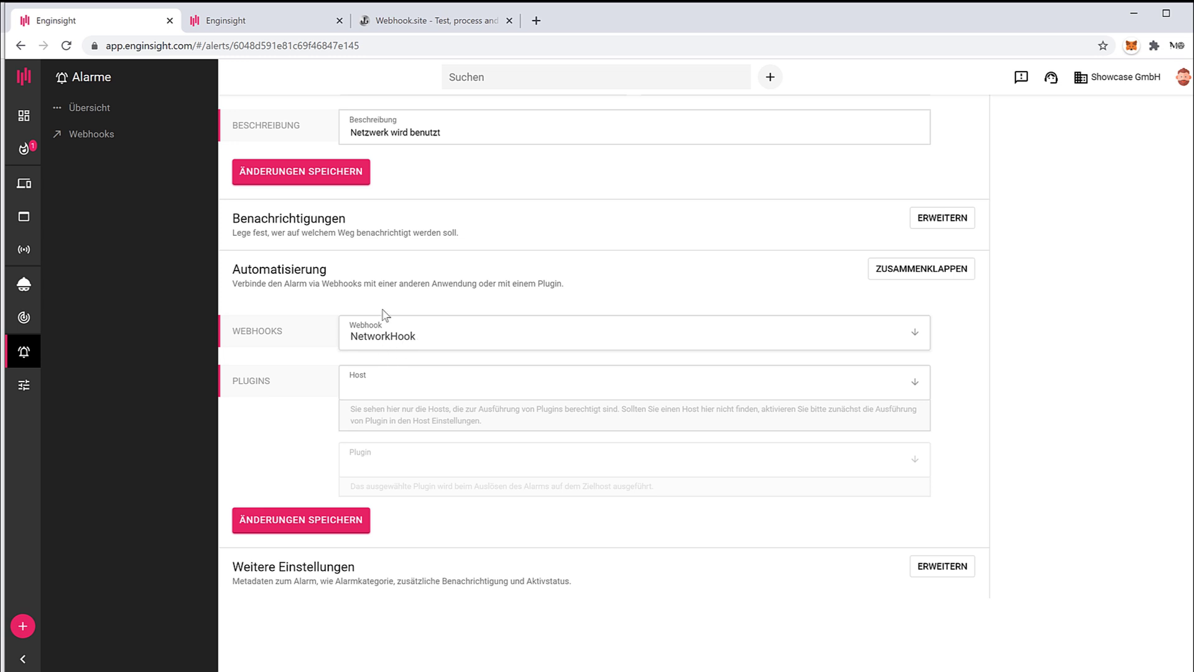
scroll(547, 316, up, 2)
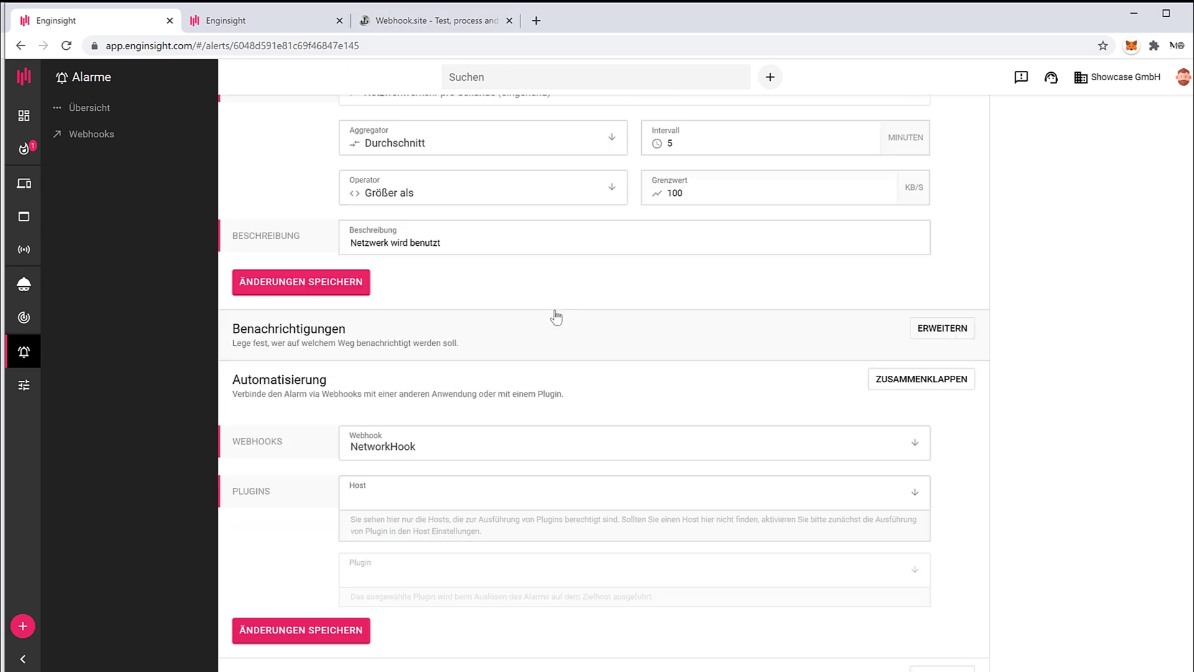
scroll(556, 317, up, 3)
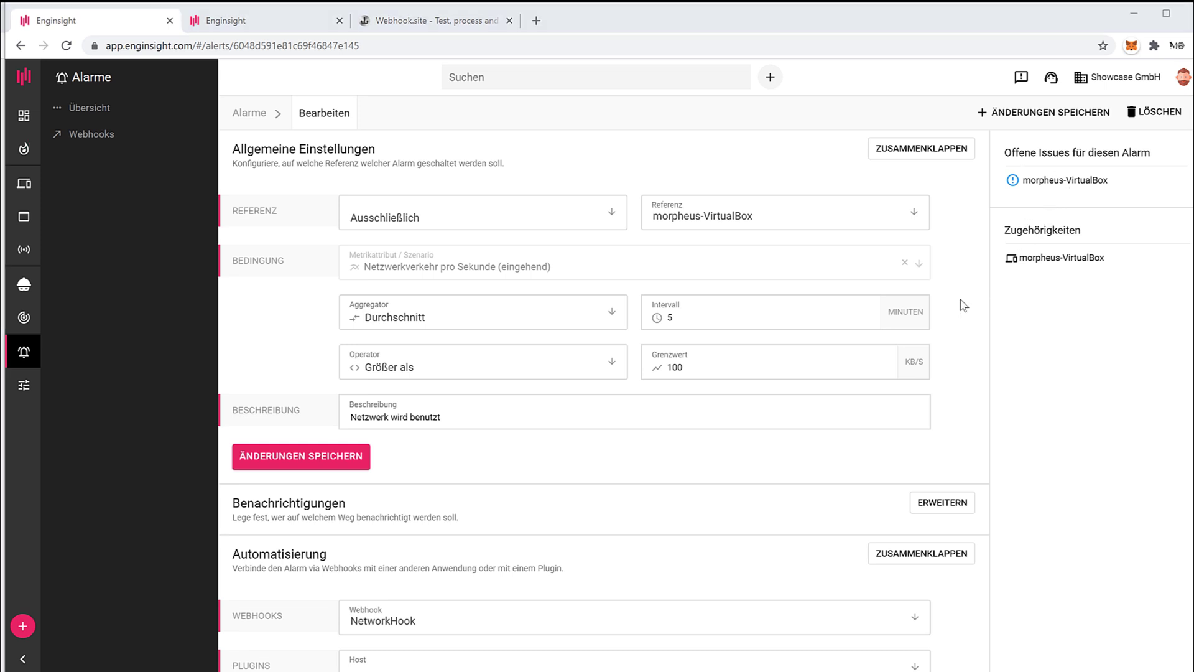
scroll(978, 504, down, 5)
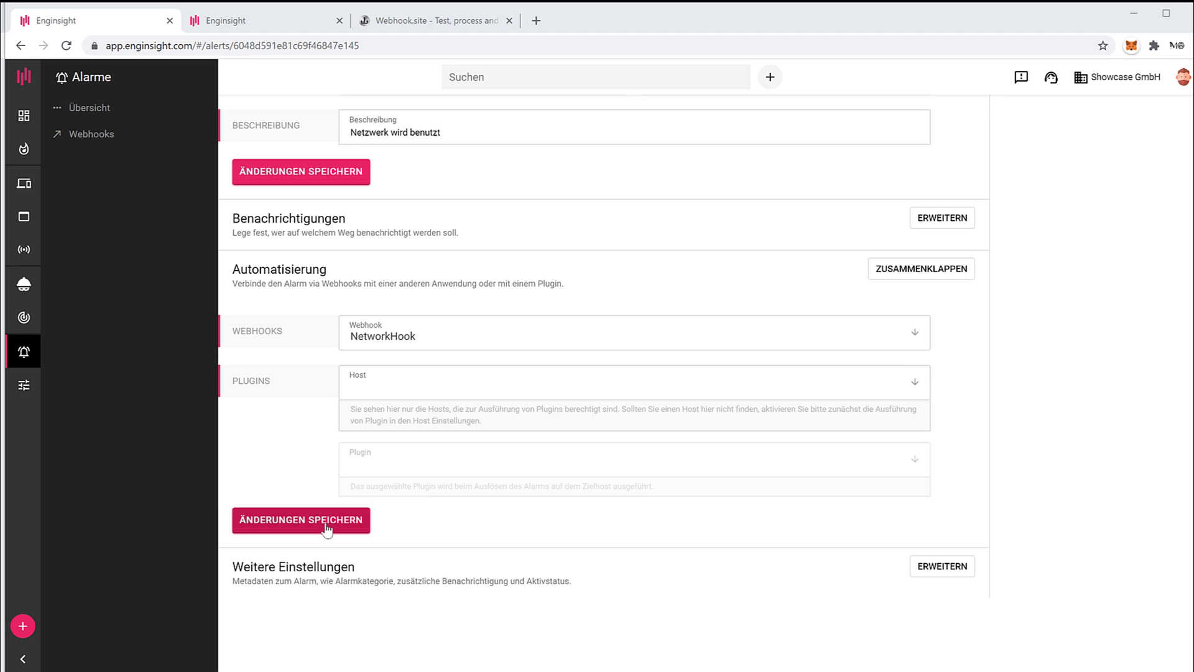
click(324, 525)
Reload the alert and check the webhook saved in its Automatisierung section
scroll(980, 391, up, 5)
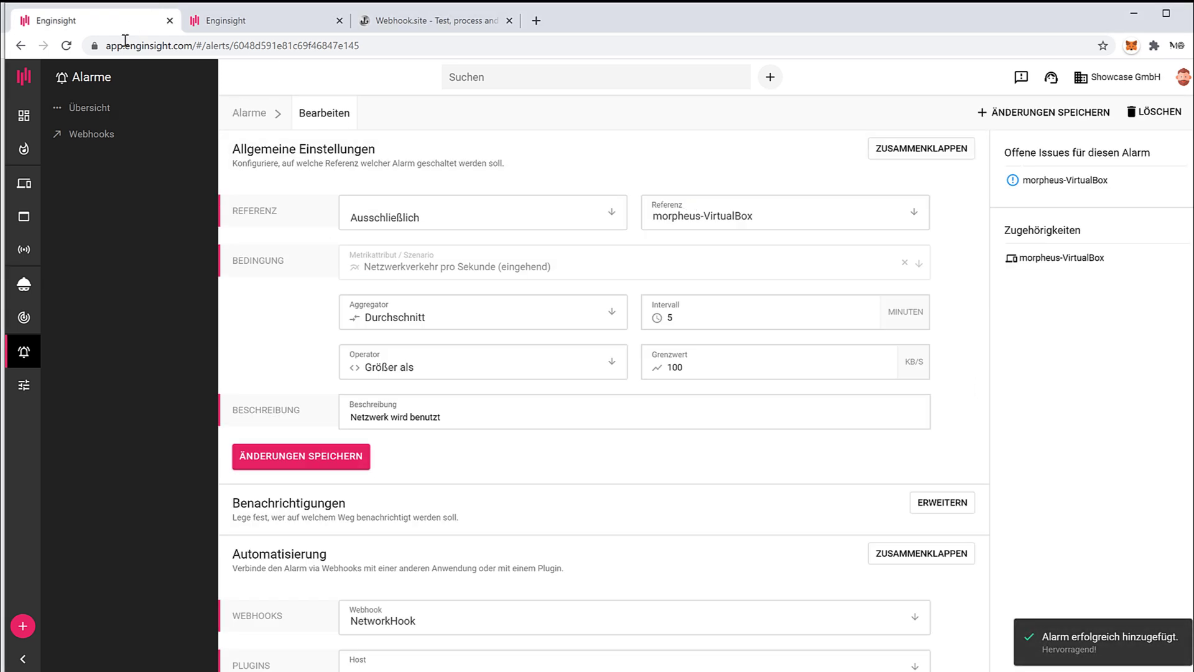
click(66, 46)
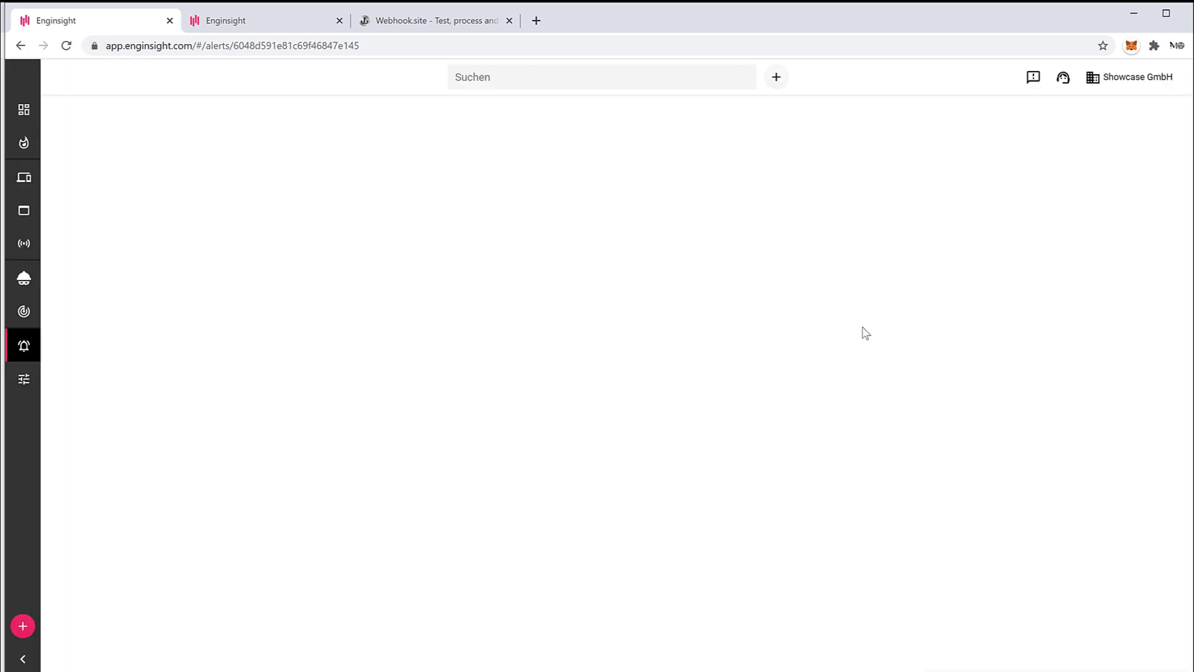
click(581, 547)
scroll(609, 442, down, 5)
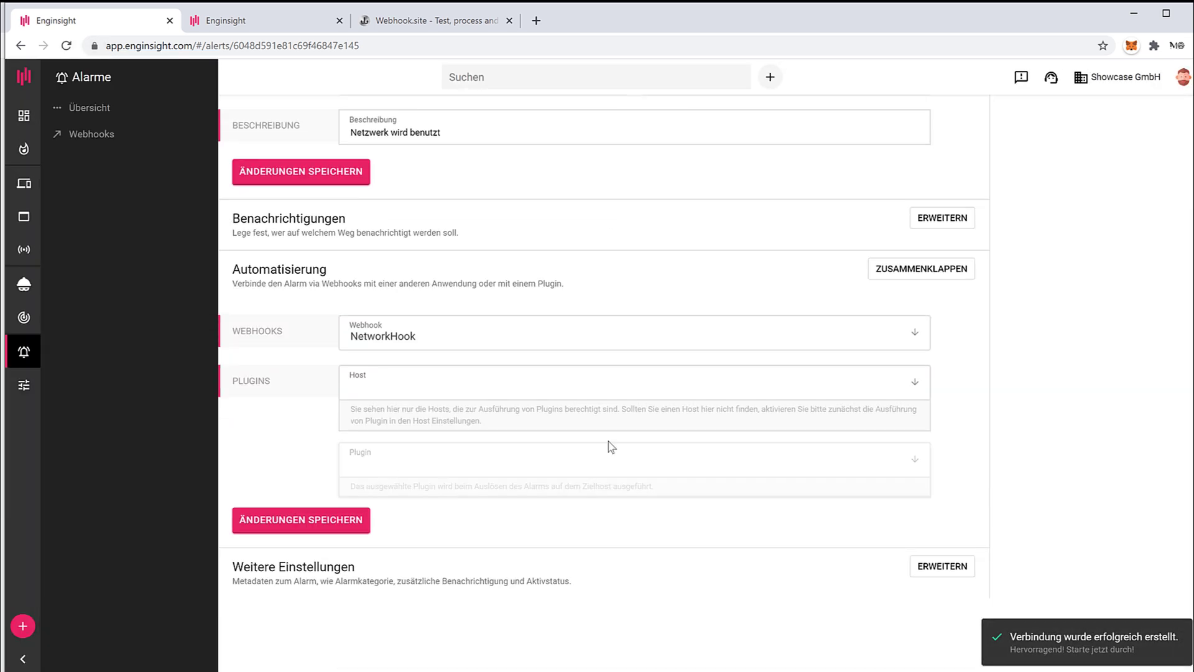
scroll(939, 395, up, 5)
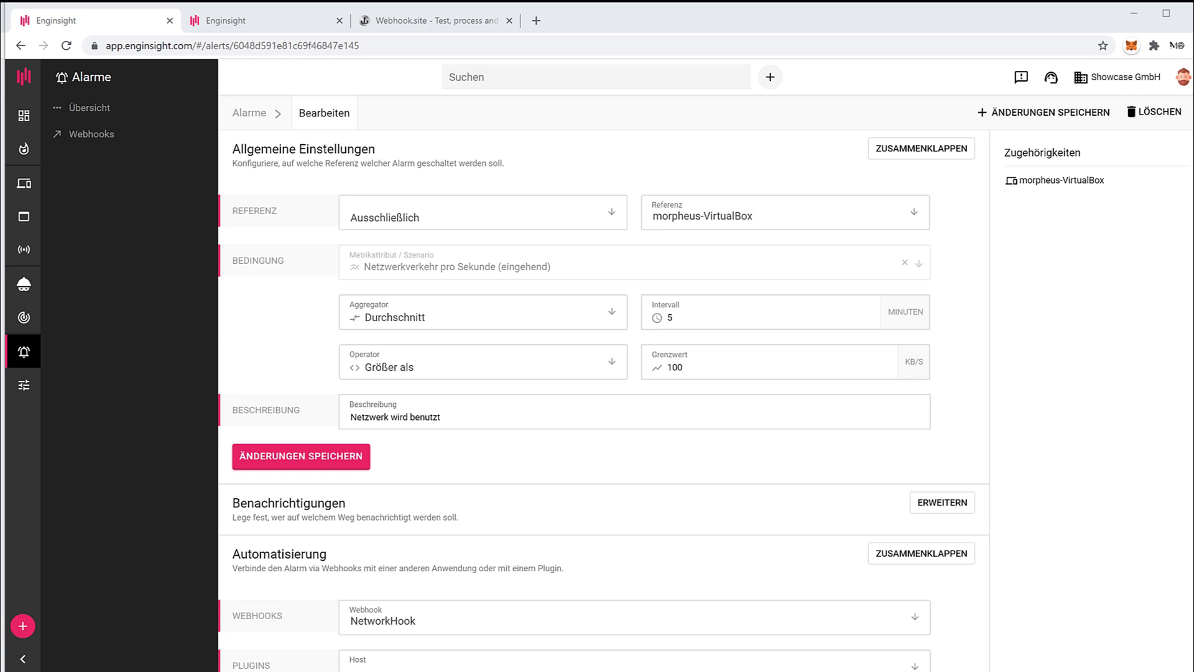
Examine the morpheus-VirtualBox issue and its network traffic chart, comparing it with the alert's condition and automation settings
key(ctrl+Tab)
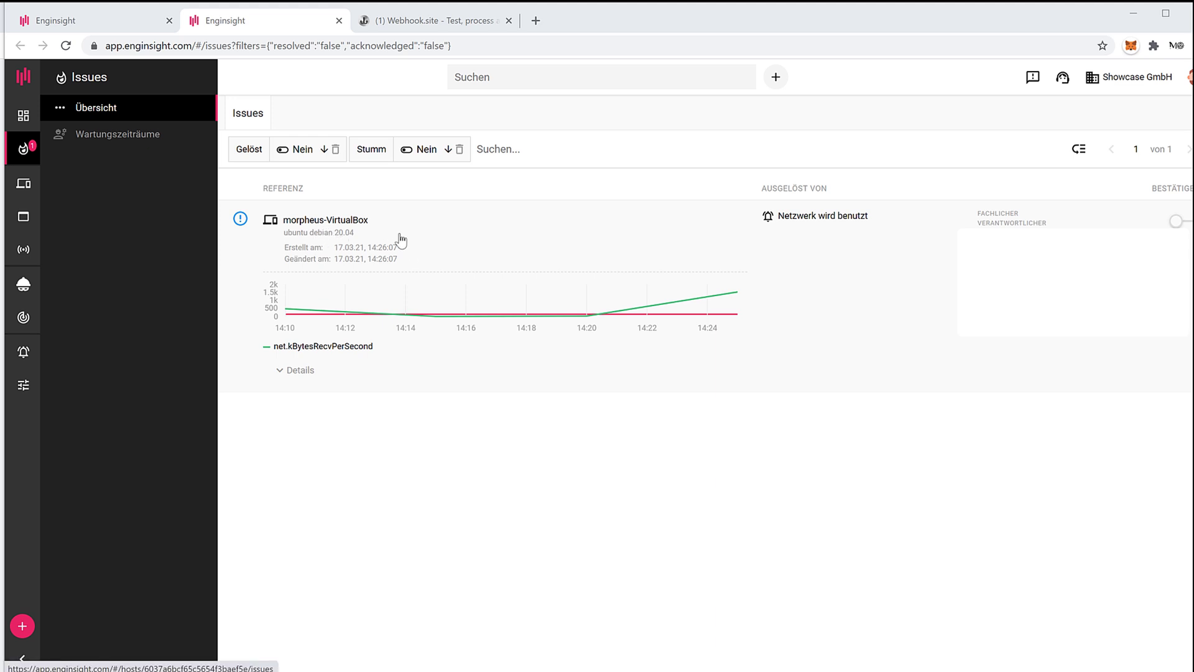
mouse_move(603, 319)
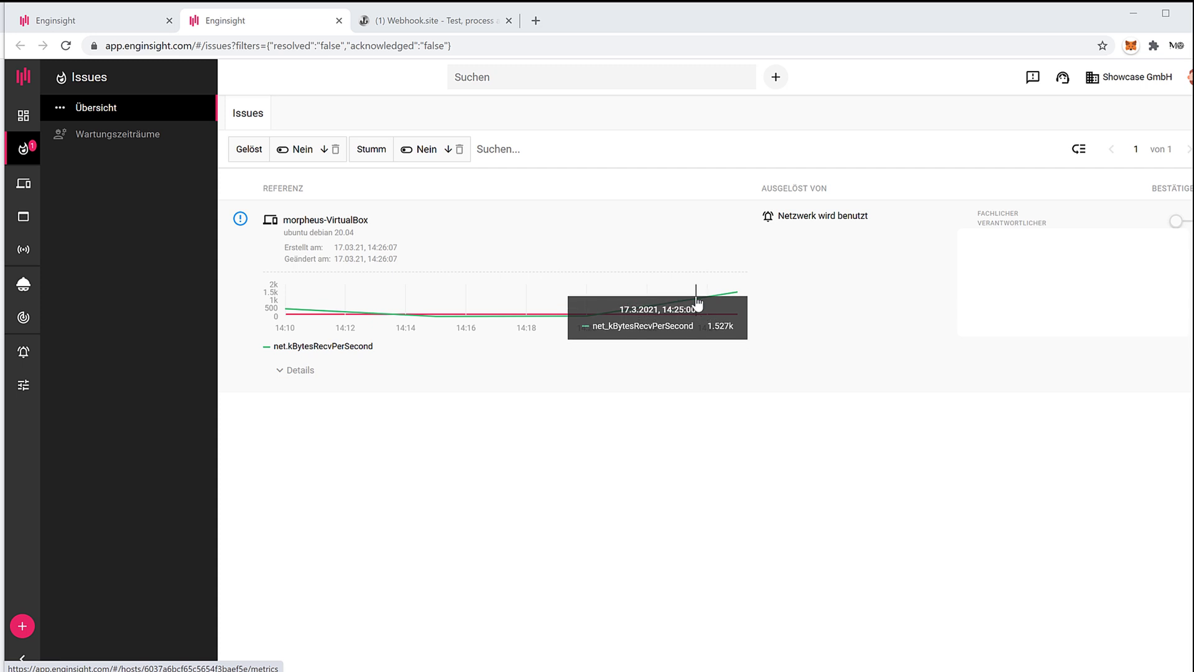
click(94, 21)
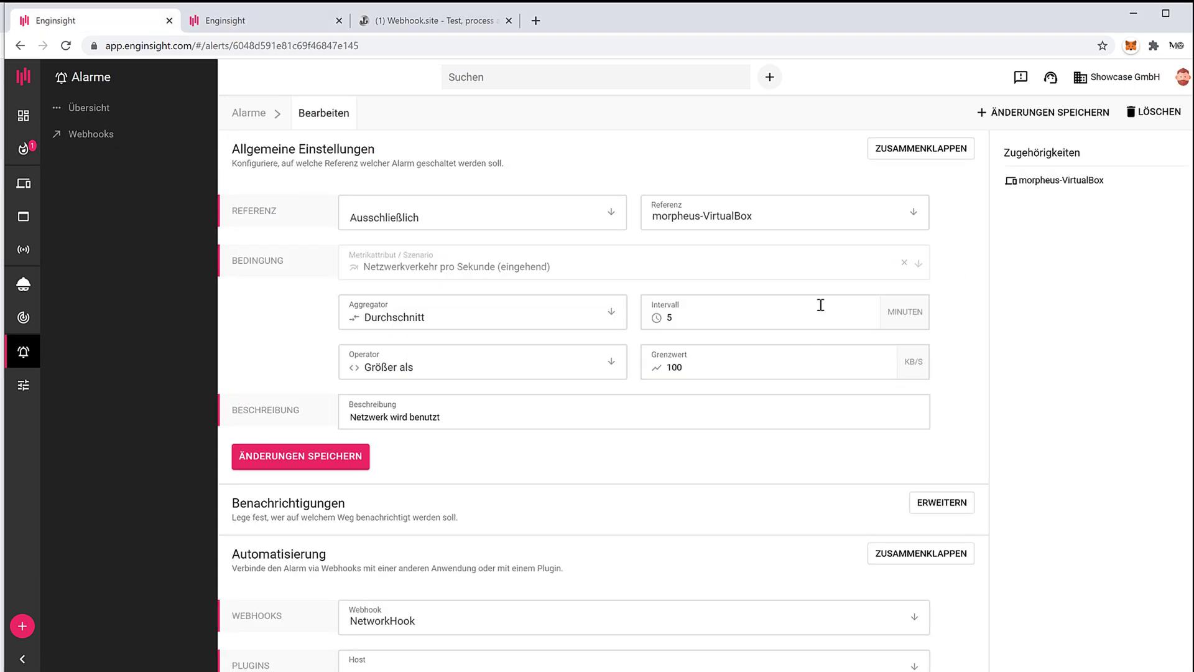
scroll(654, 367, down, 5)
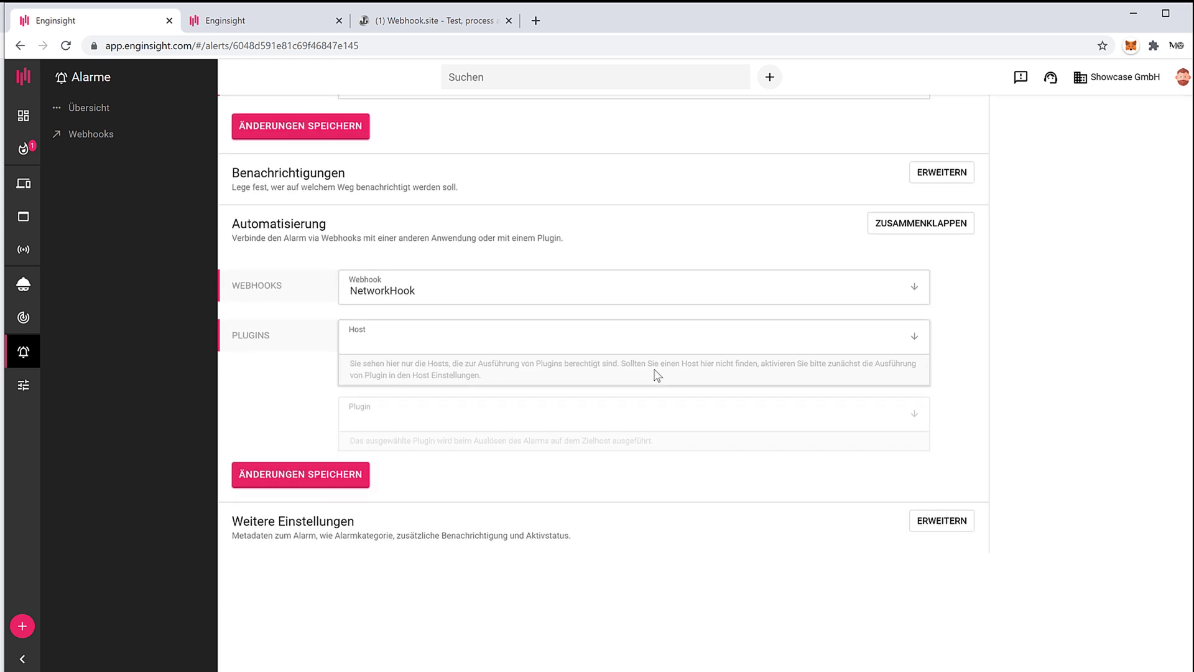
scroll(653, 415, up, 5)
Switch to Webhook.site and inspect the details of the received GET requests, opening the newest one
click(415, 26)
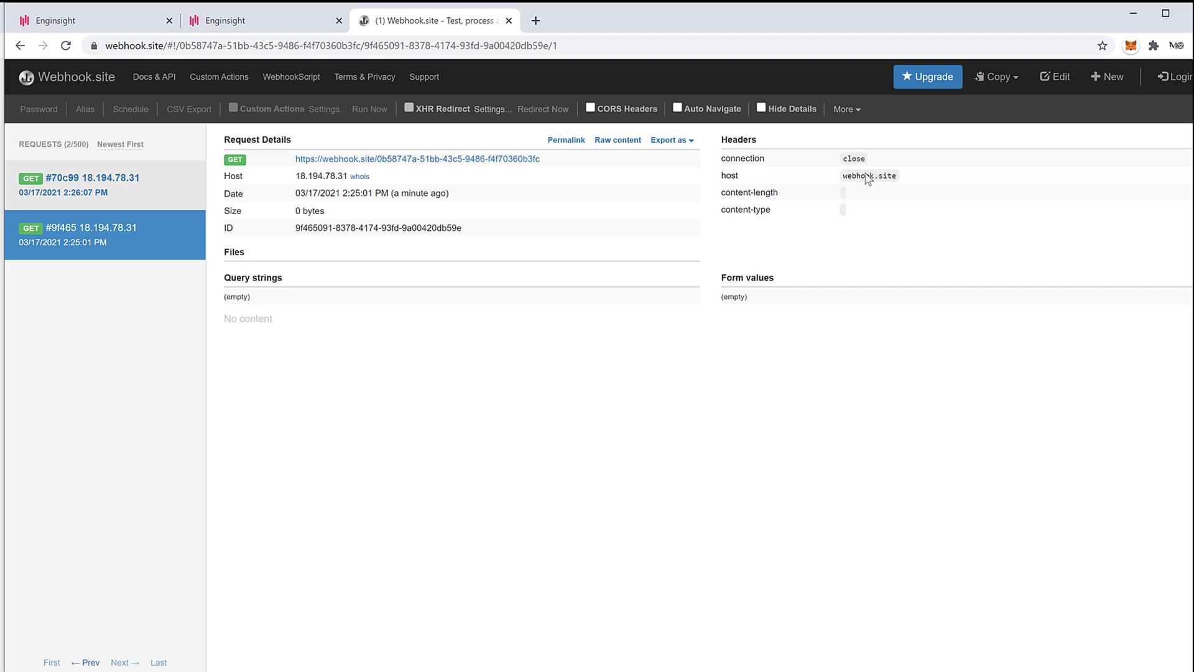
click(81, 196)
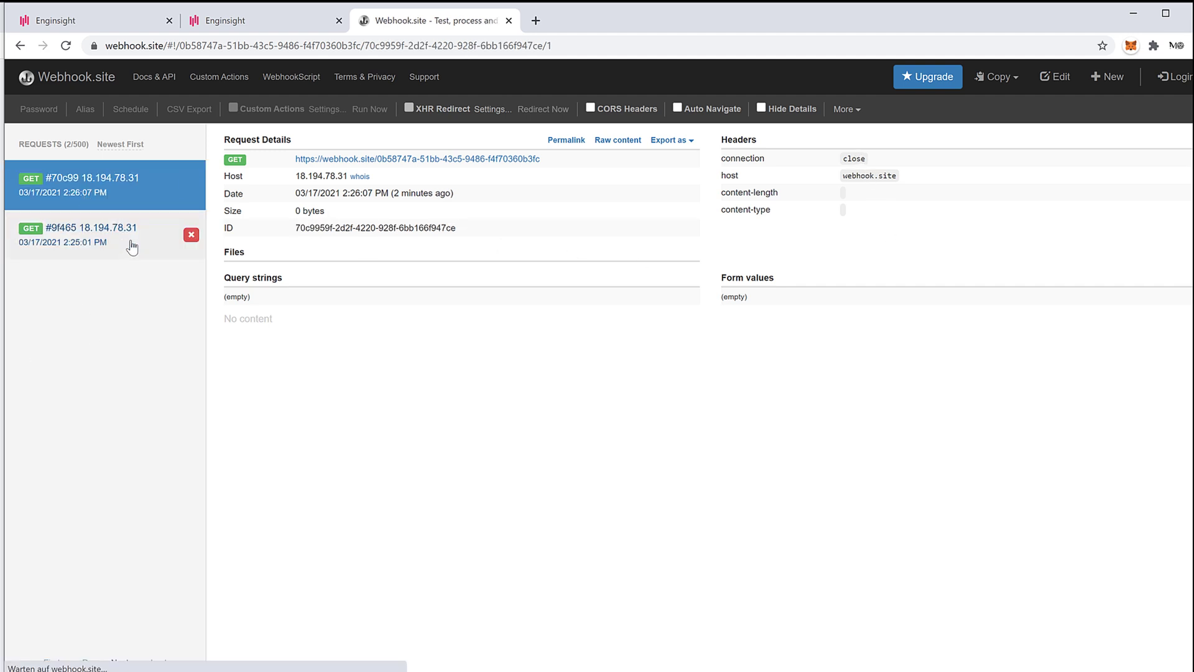
Inspect the older GET request on Webhook.site and switch back to Enginsight to review the alert's condition, webhook and plugin settings
click(132, 245)
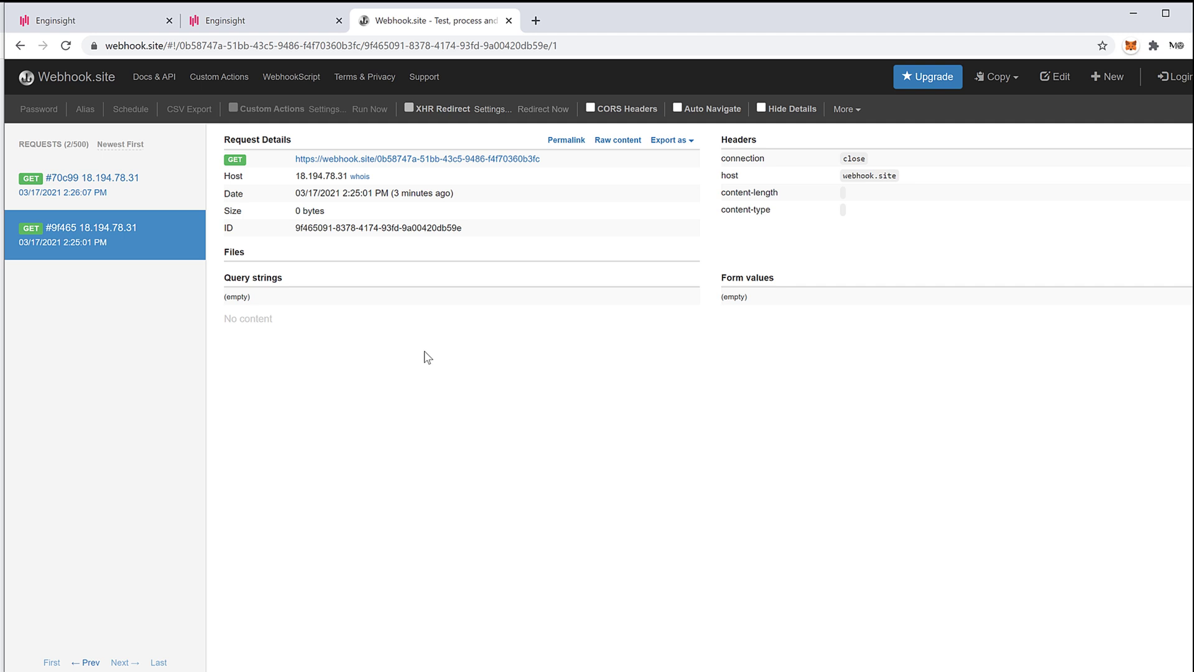
click(94, 21)
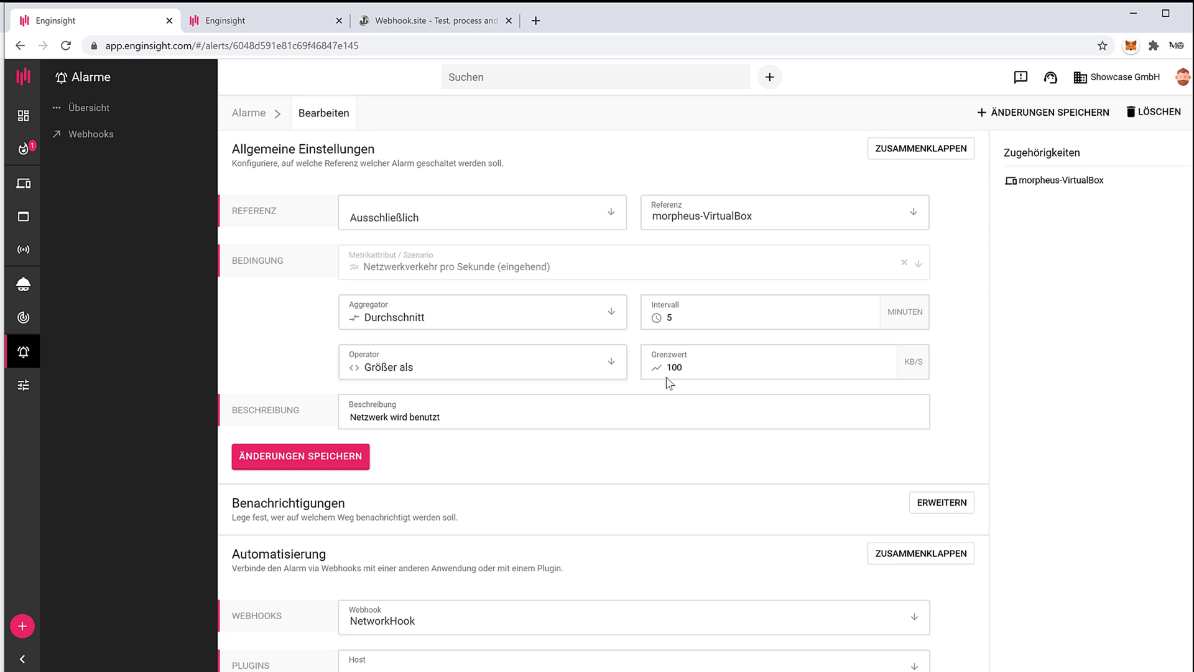
scroll(1039, 468, down, 2)
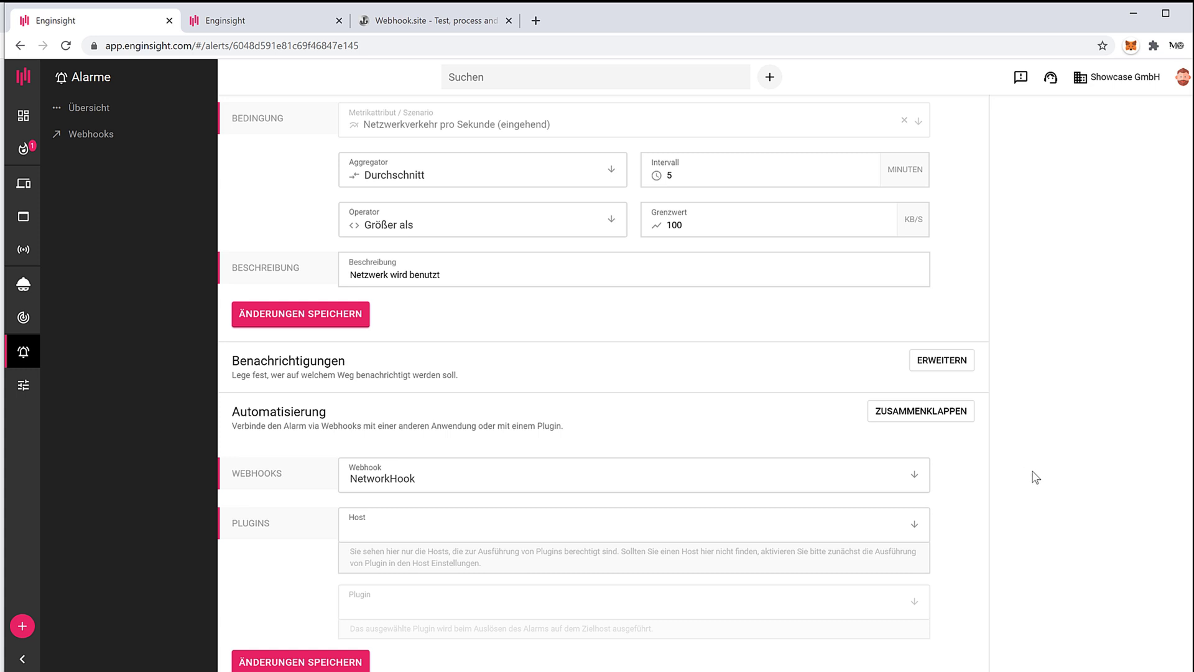
scroll(1068, 488, down, 1)
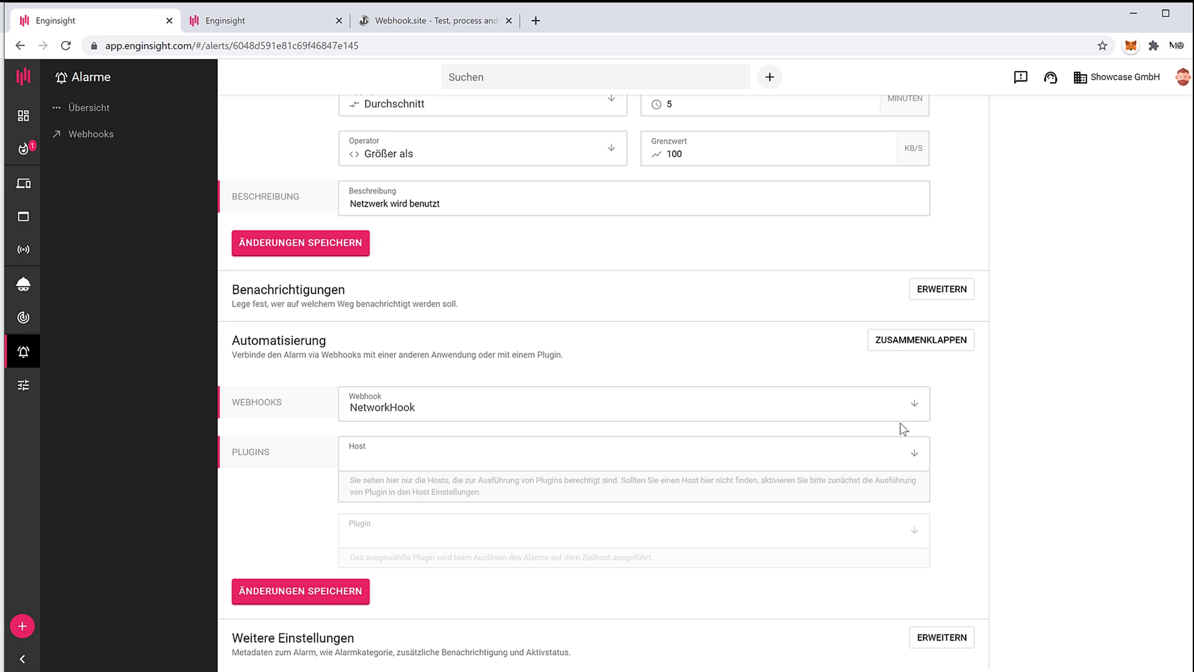
scroll(917, 412, down, 3)
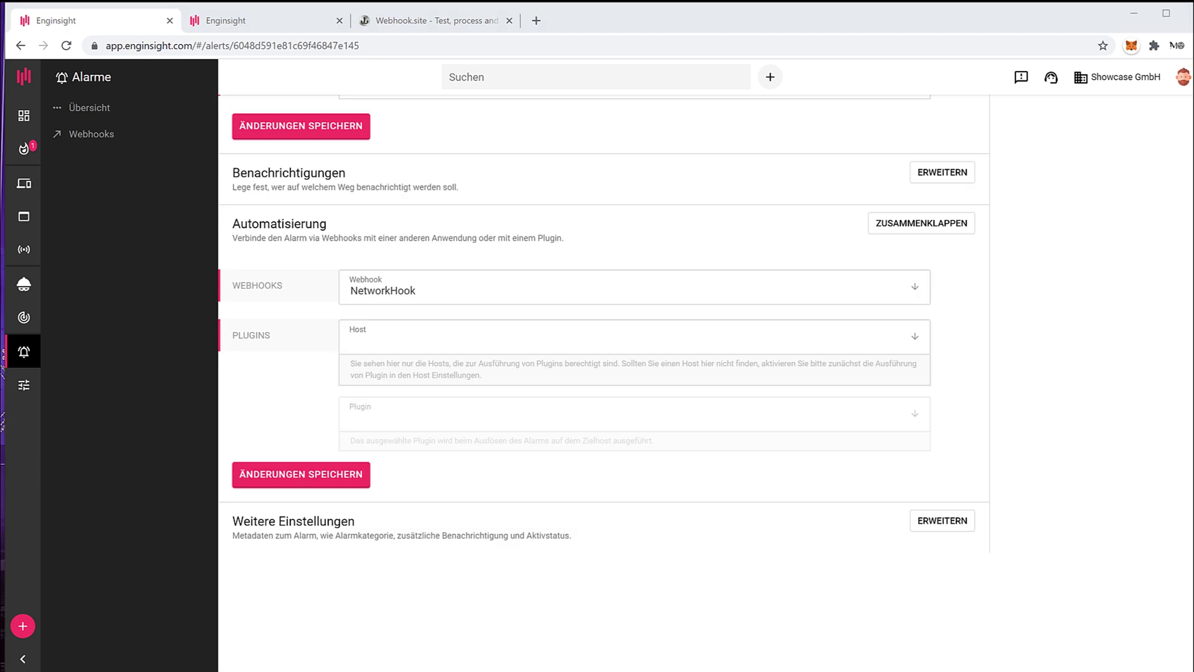
click(521, 347)
click(1009, 412)
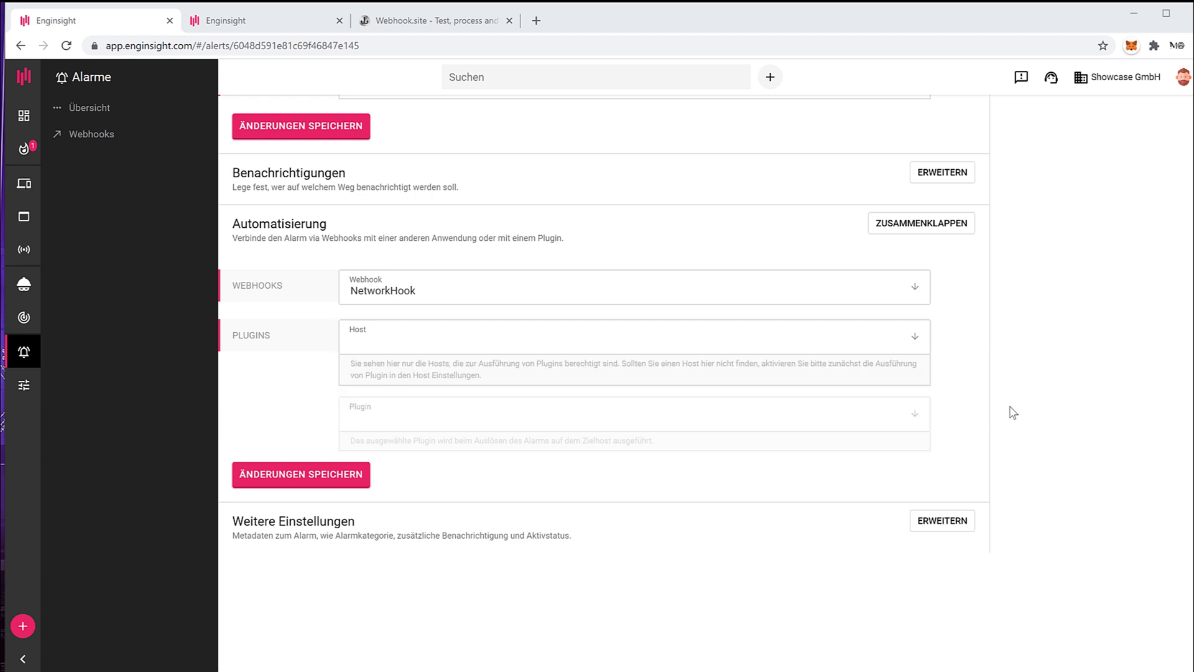